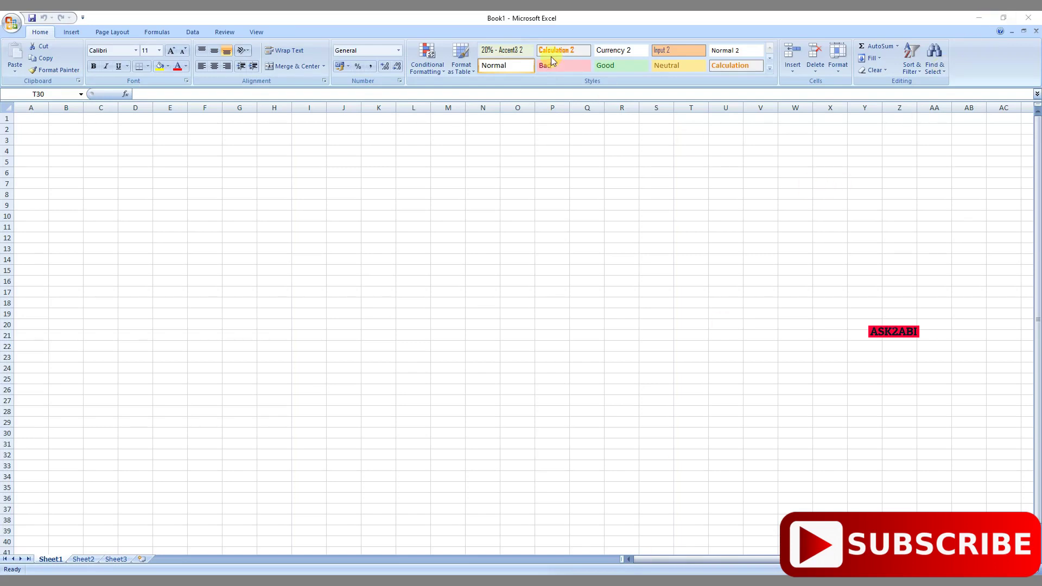
Insert a new sheet from the Spreadsheet Solutions Loan Amortization template.
{"action": "right_click", "coordinate": [85, 561]}
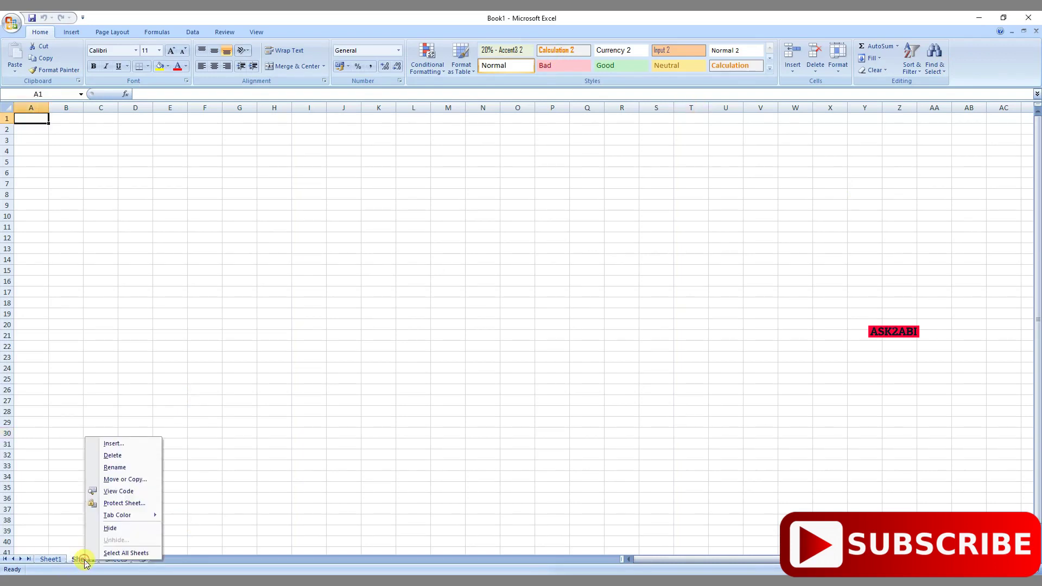
{"action": "left_click", "coordinate": [122, 443]}
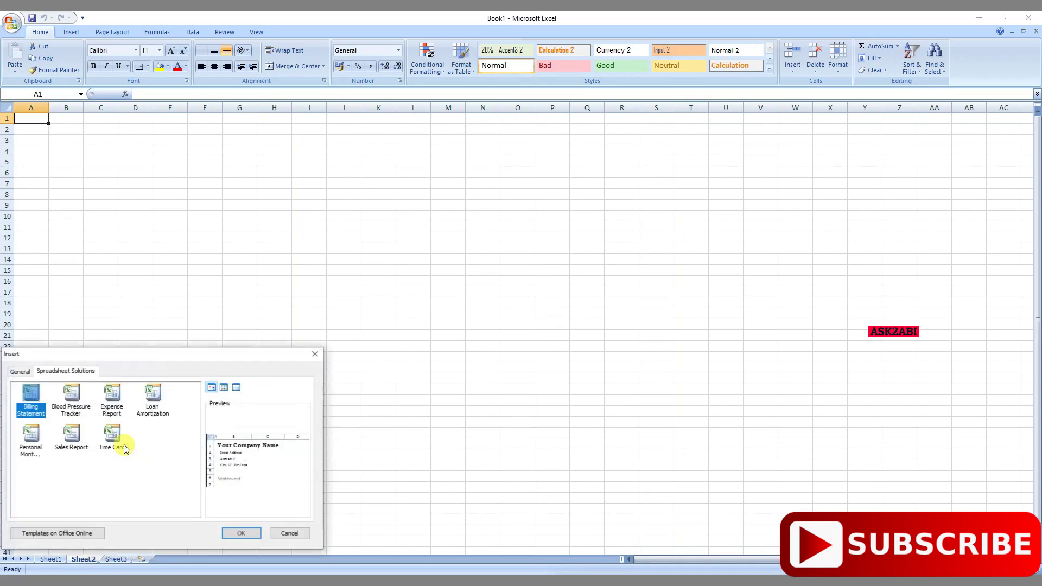
{"action": "left_click", "coordinate": [58, 374]}
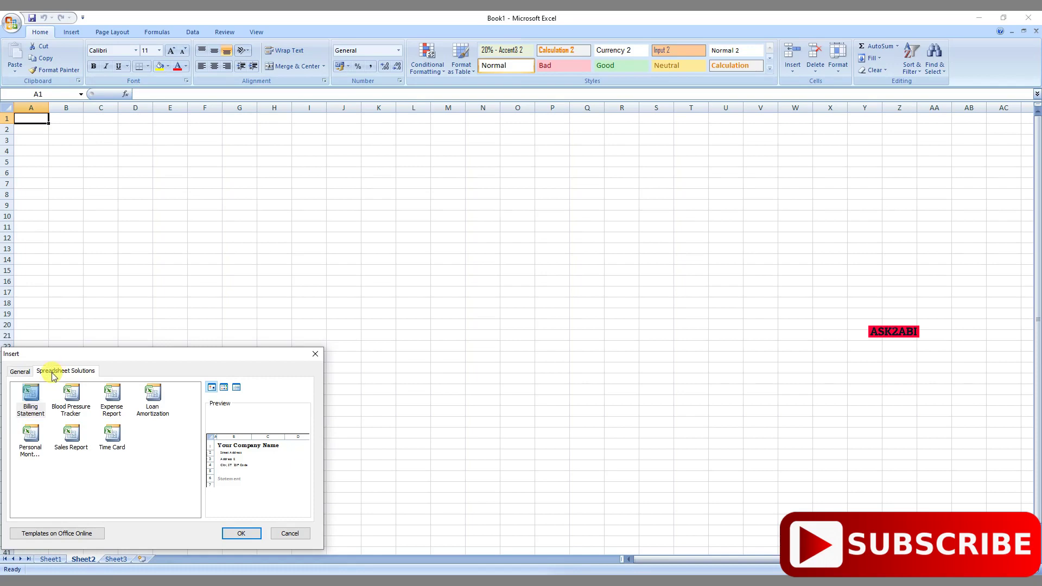
{"action": "left_click", "coordinate": [152, 447]}
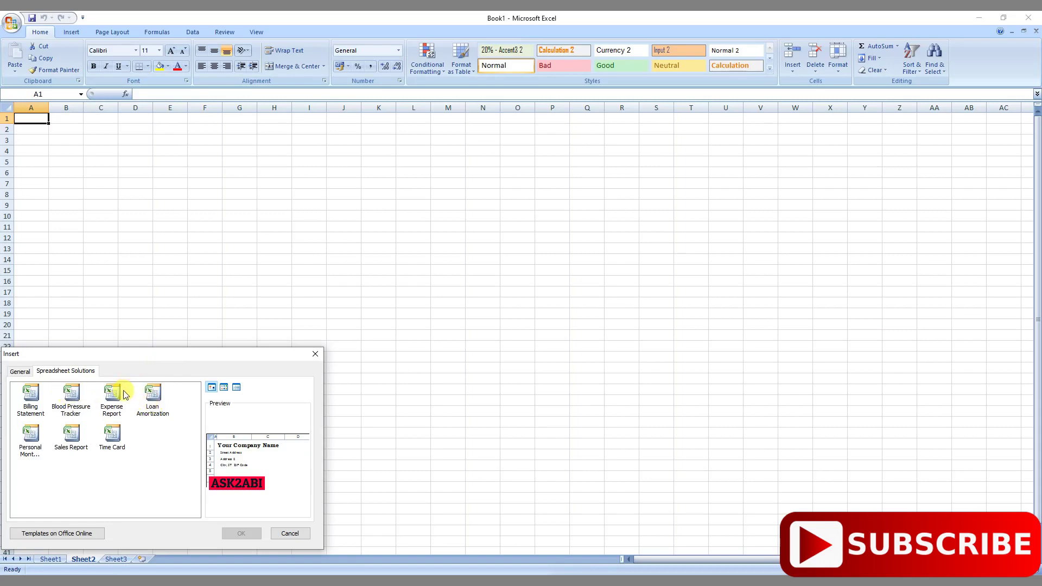
{"action": "left_click", "coordinate": [164, 409]}
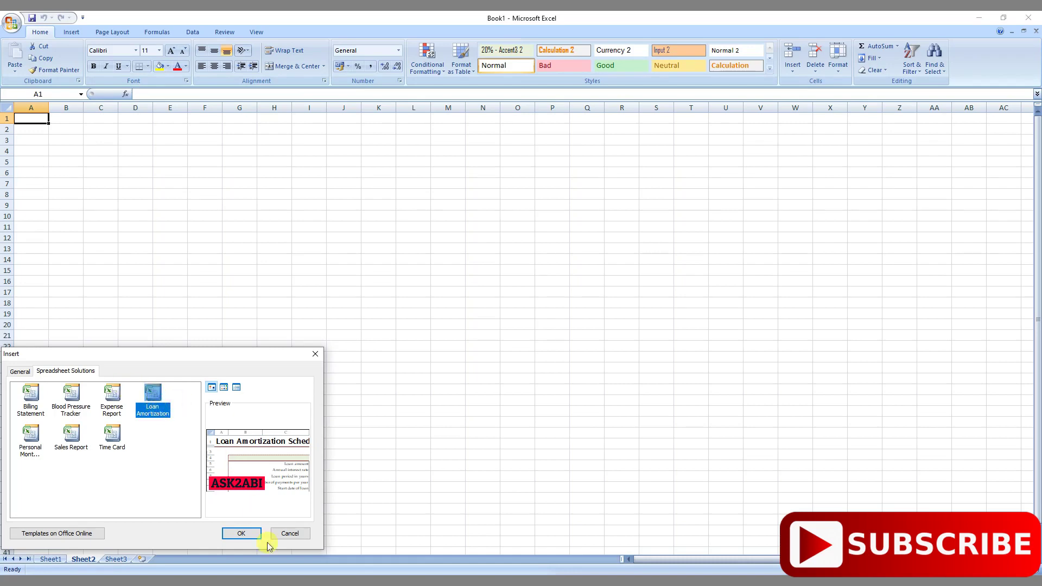
{"action": "left_click", "coordinate": [242, 533]}
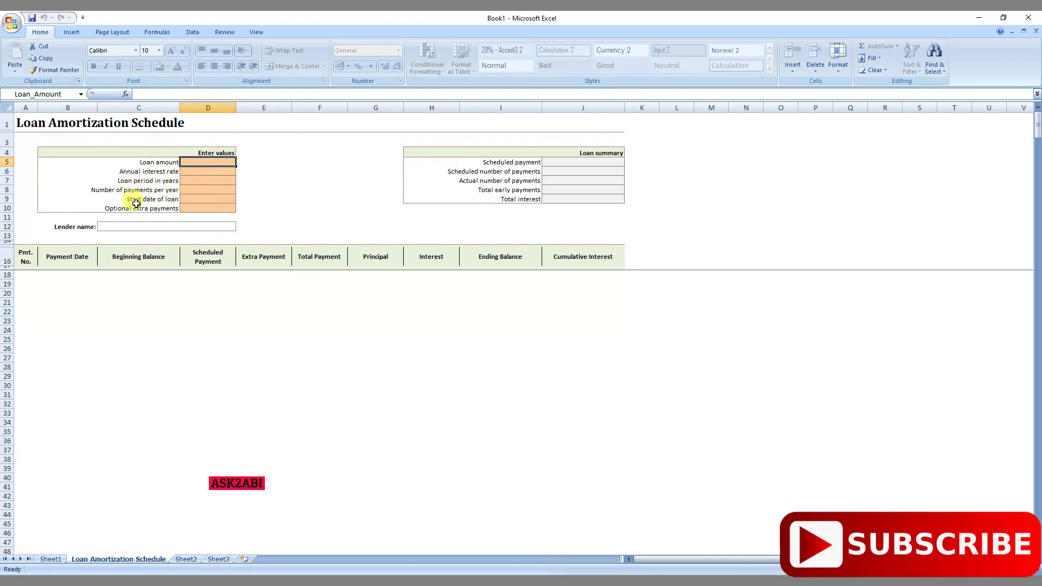
{"action": "left_click", "coordinate": [204, 211]}
{"action": "left_click", "coordinate": [138, 227]}
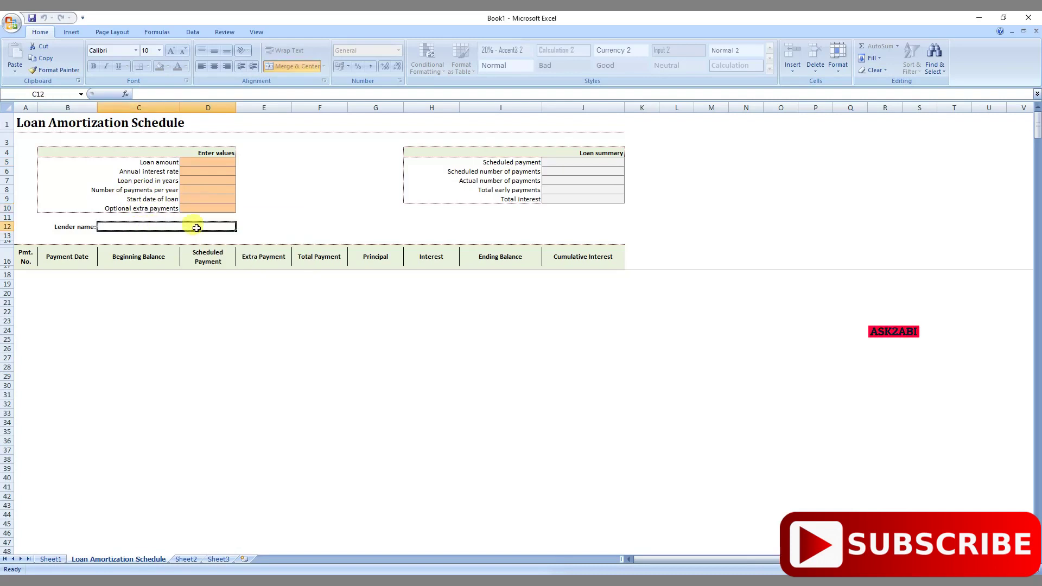
{"action": "left_click", "coordinate": [222, 163]}
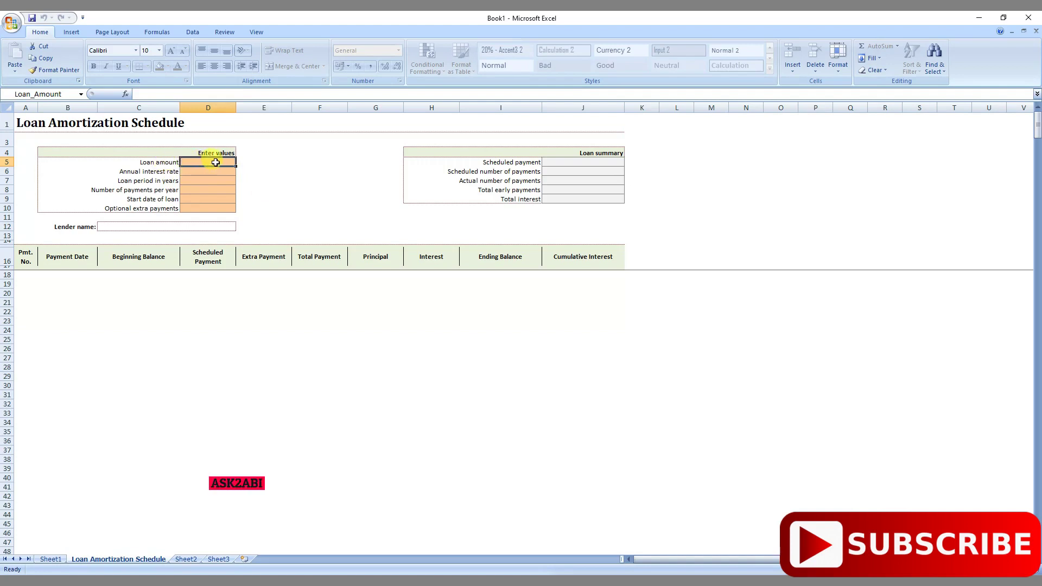
Enter a 500000 loan at 10% for 5 years, 12 payments yearly, starting 1/1/2023.
{"action": "type", "text": "500000"}
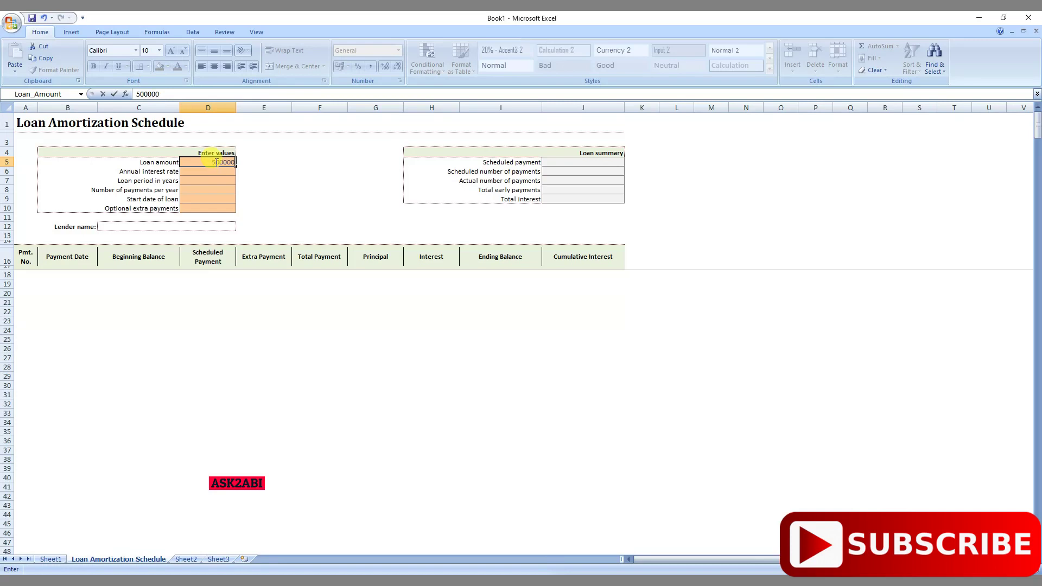
{"action": "key", "text": "Return"}
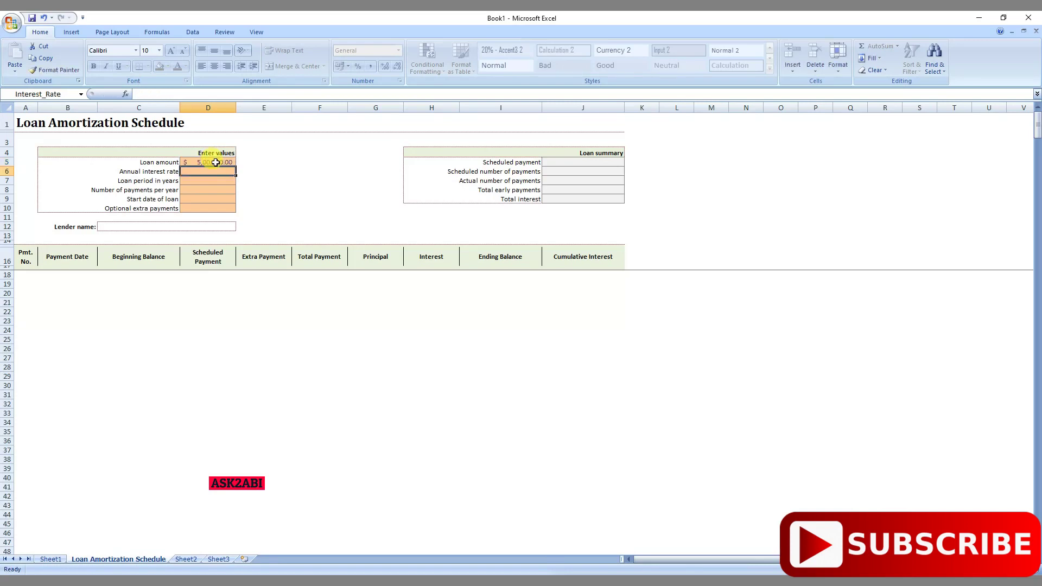
{"action": "type", "text": "10%"}
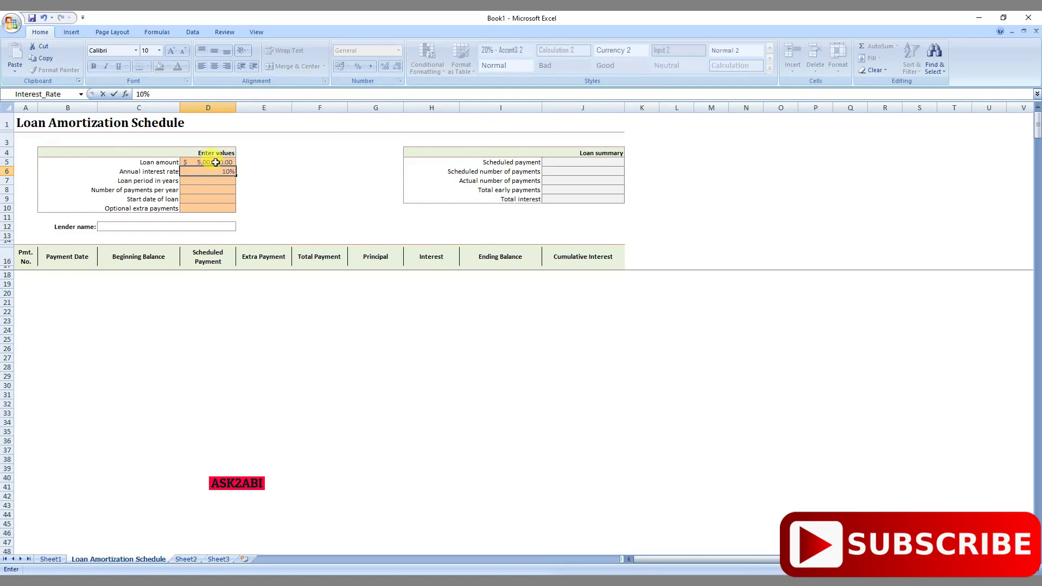
{"action": "key", "text": "Return"}
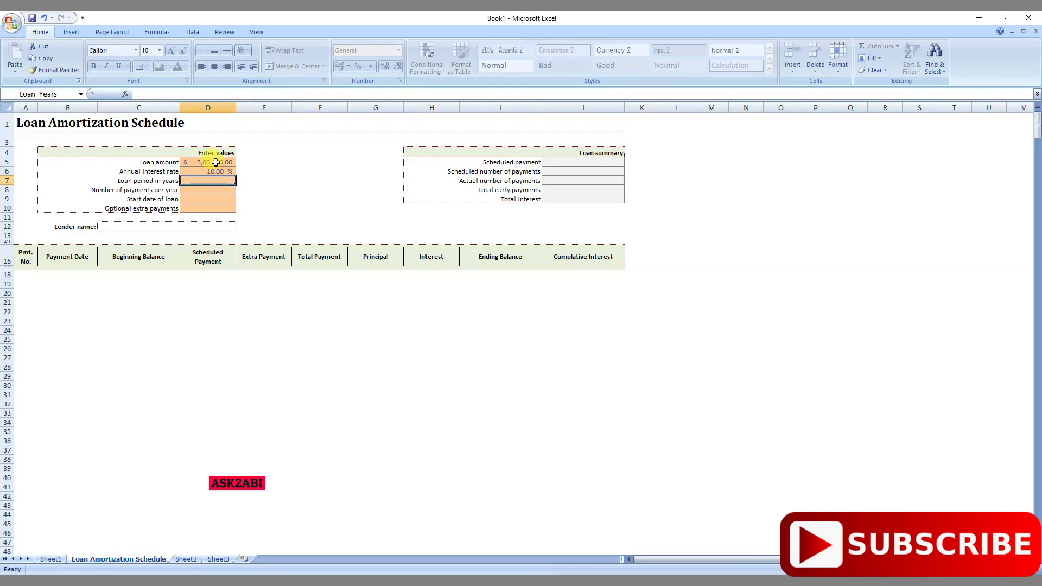
{"action": "type", "text": "5"}
{"action": "key", "text": "Return"}
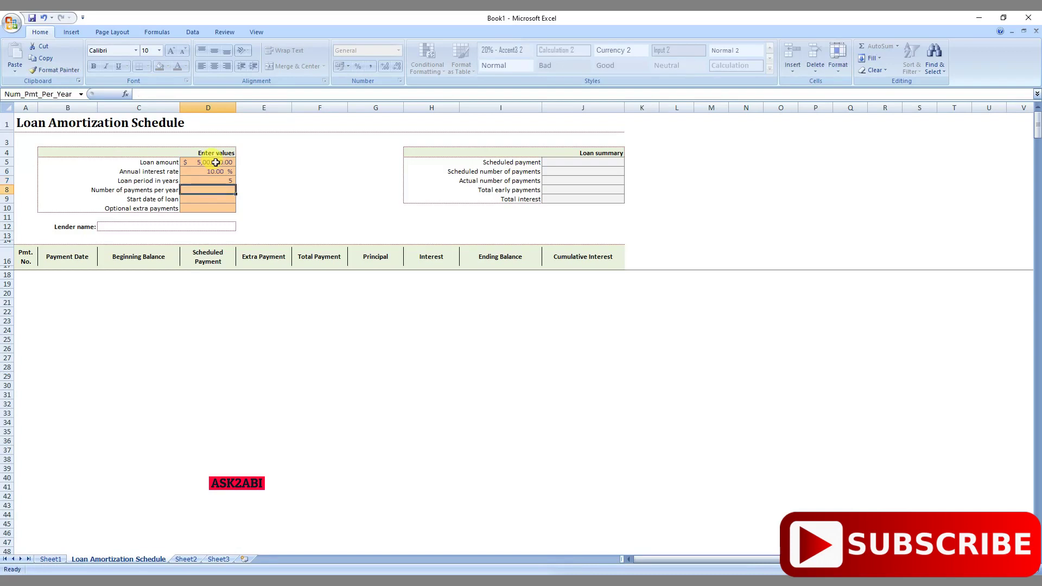
{"action": "type", "text": "12"}
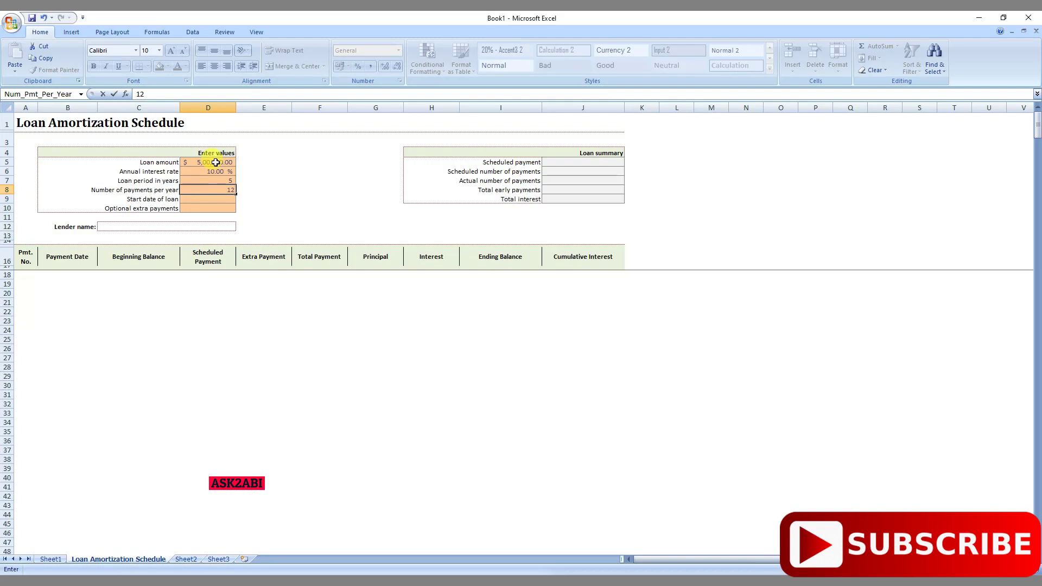
{"action": "key", "text": "Return"}
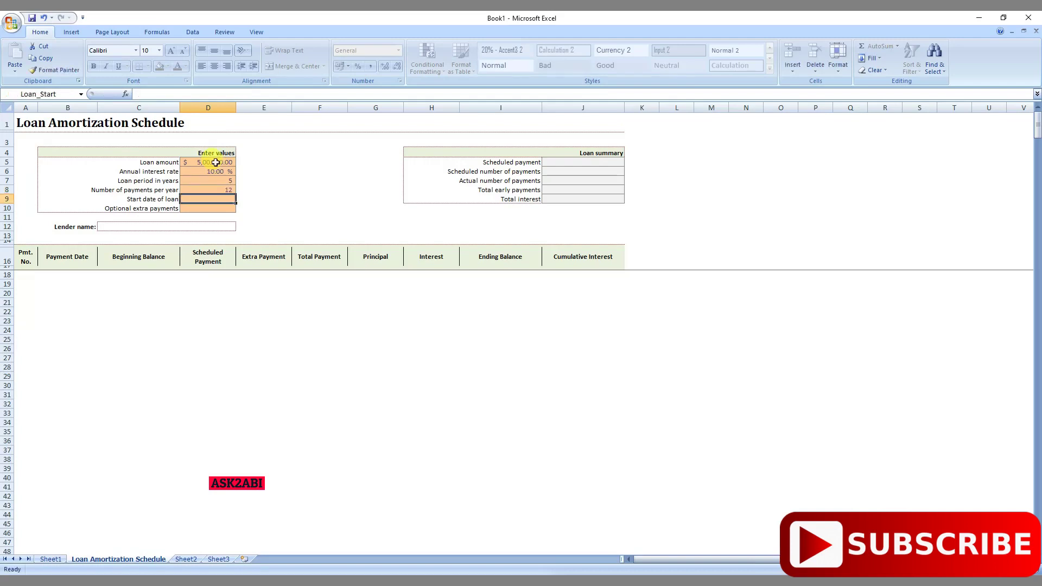
{"action": "type", "text": "1/1/"}
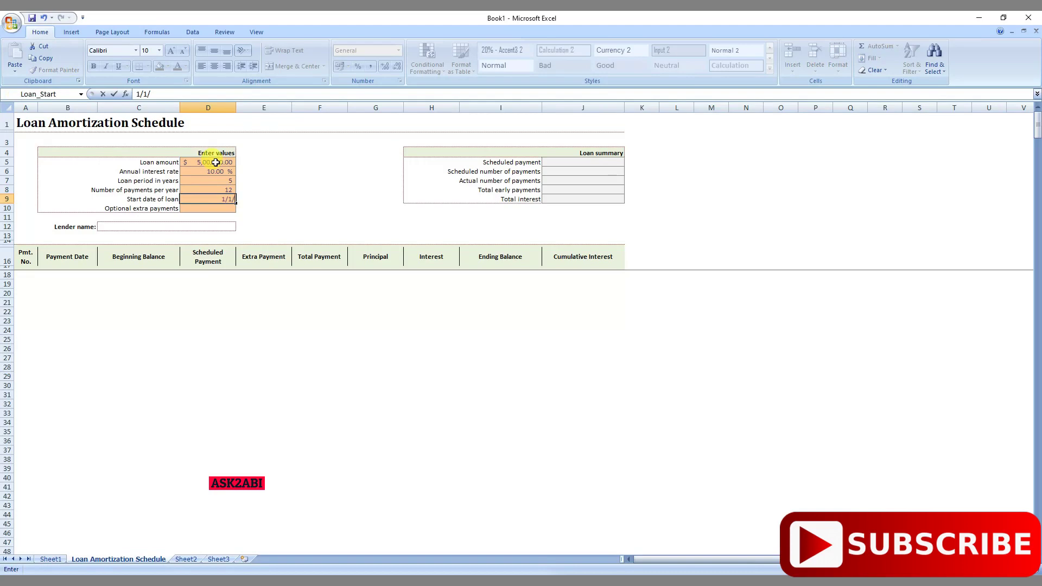
{"action": "type", "text": "2023"}
{"action": "key", "text": "Return"}
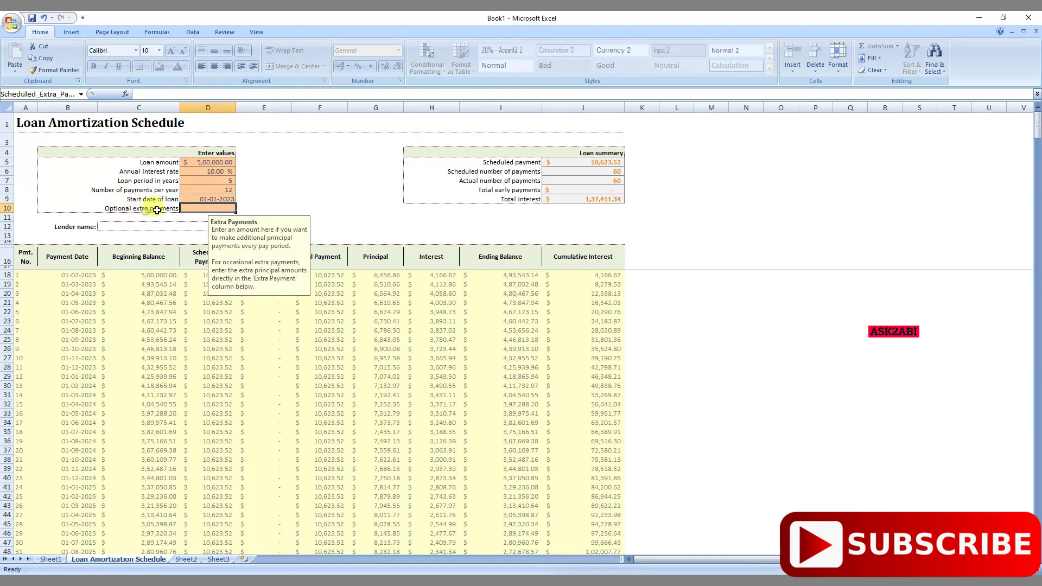
Check the cells around the loan start date in the inputs section.
{"action": "left_click", "coordinate": [196, 200]}
{"action": "left_click", "coordinate": [204, 210]}
{"action": "left_click", "coordinate": [216, 197]}
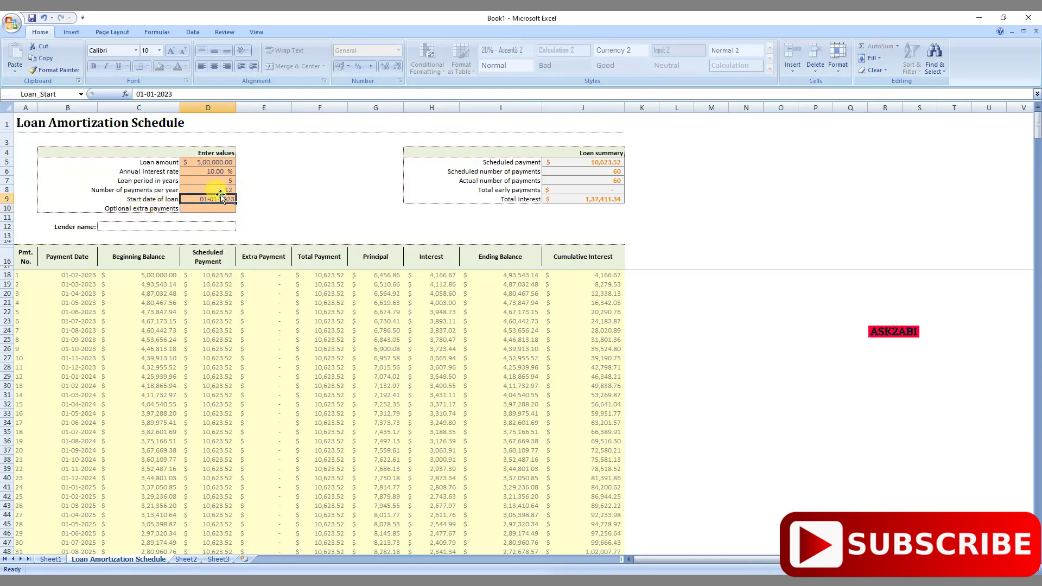
{"action": "left_click", "coordinate": [198, 210]}
{"action": "left_click", "coordinate": [206, 199]}
Type the lender's name into the Lender name cell C12, correcting a typo.
{"action": "left_click", "coordinate": [118, 226]}
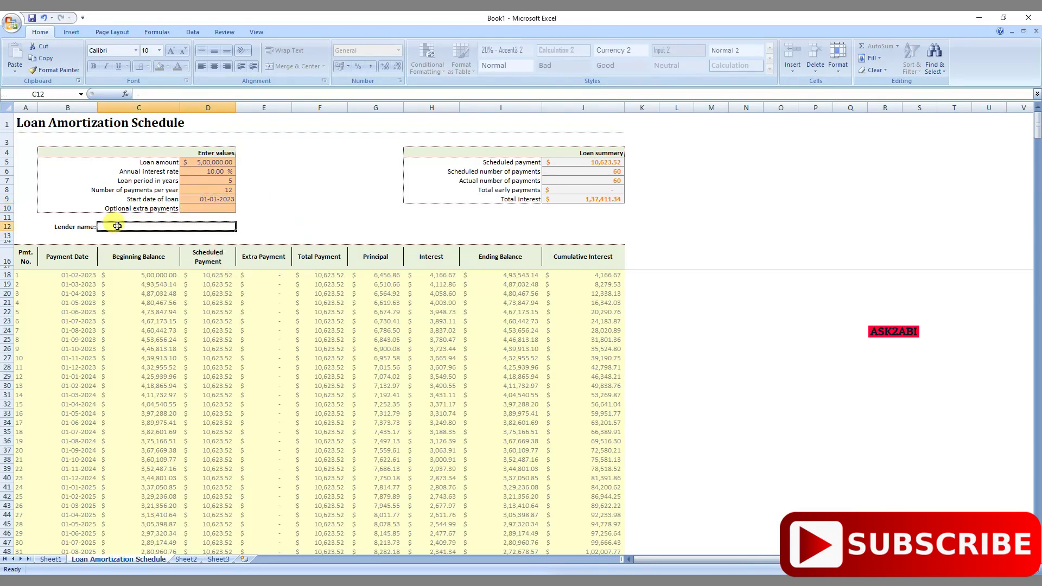
{"action": "type", "text": "A"}
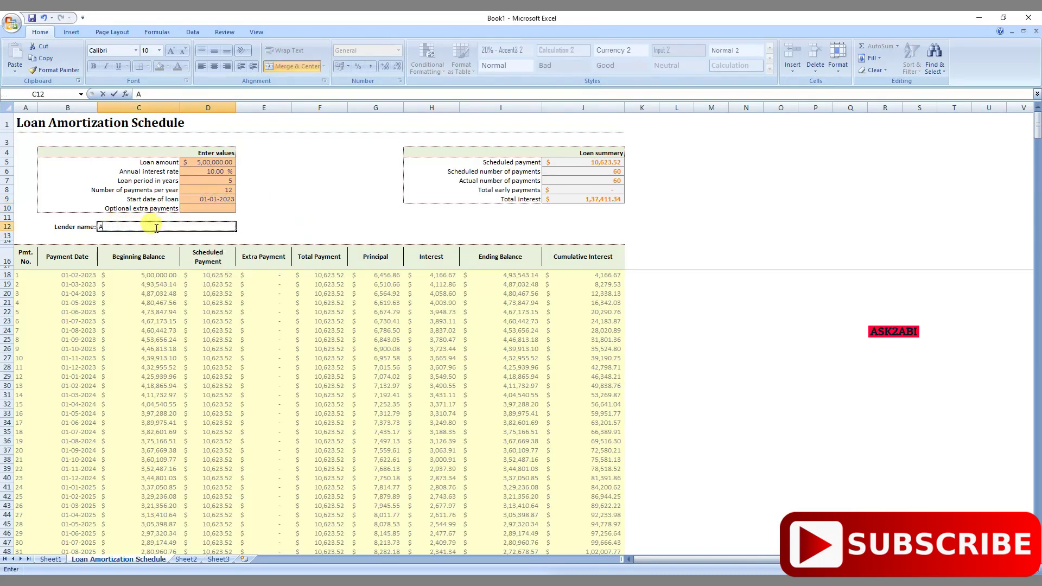
{"action": "type", "text": "SK@"}
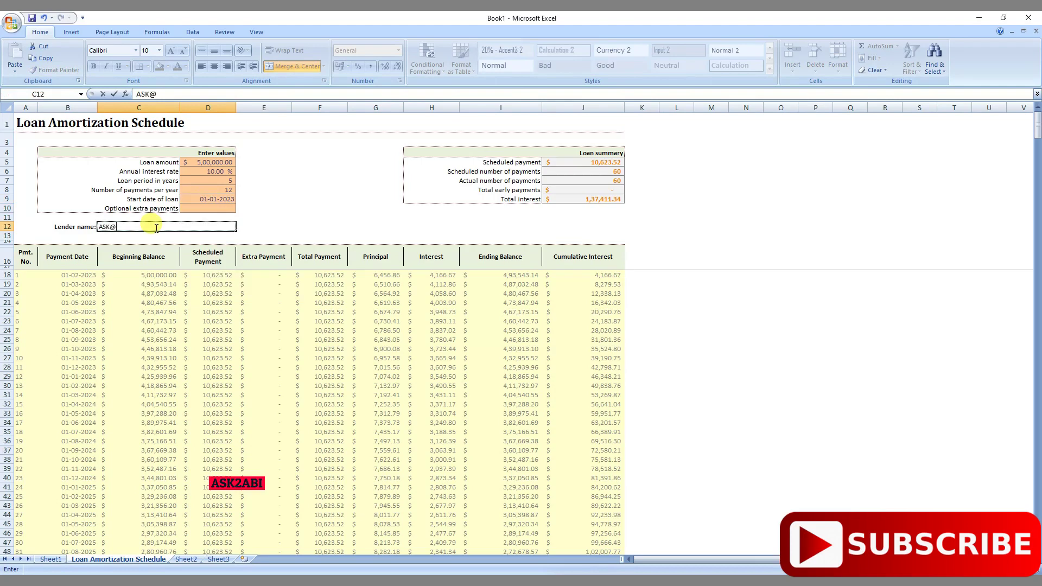
{"action": "key", "text": "BackSpace"}
{"action": "type", "text": "2abi"}
{"action": "key", "text": "ctrl+Return"}
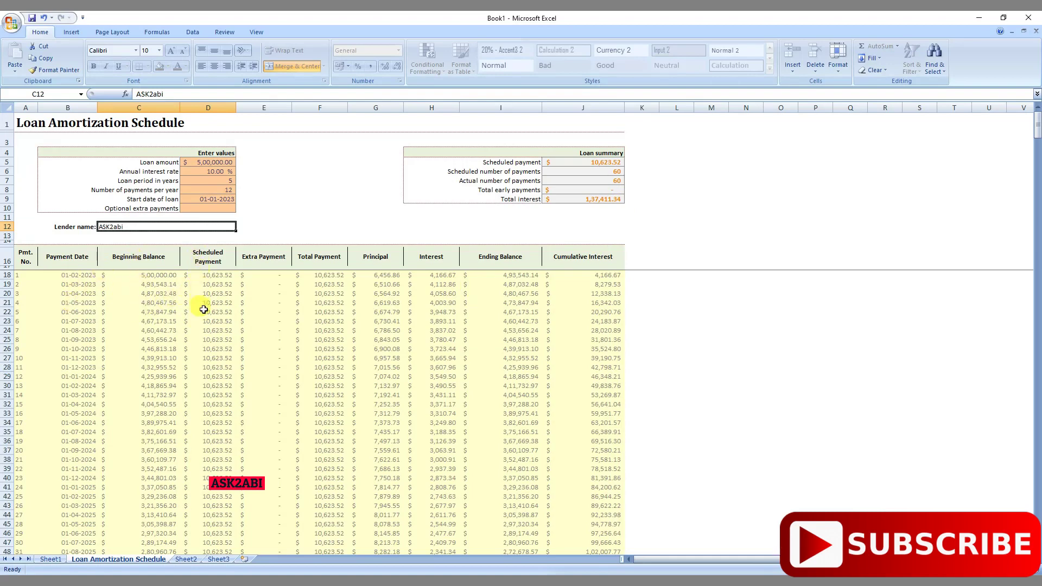
{"action": "left_click", "coordinate": [266, 294]}
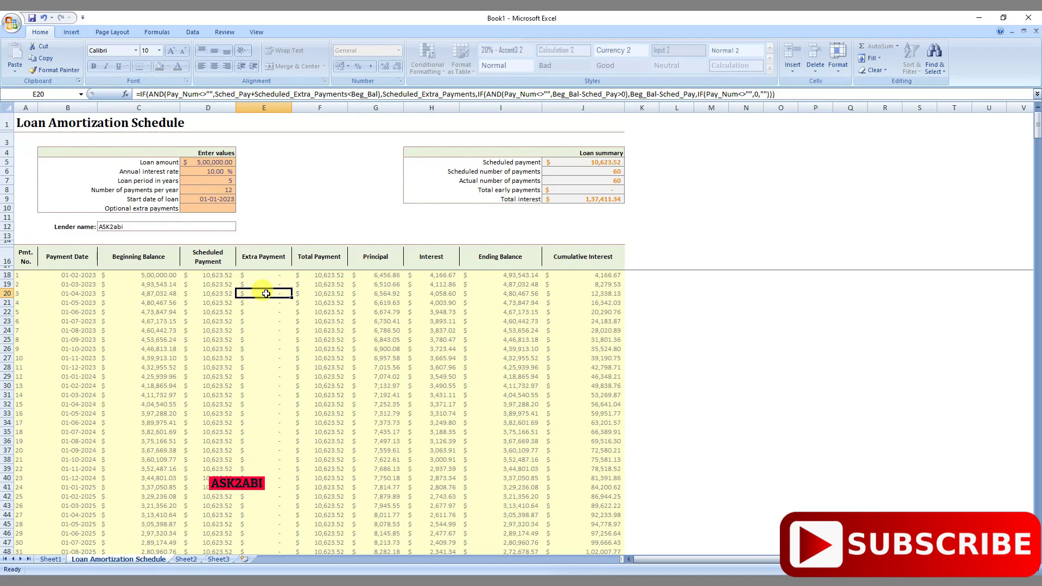
{"action": "left_click", "coordinate": [261, 283]}
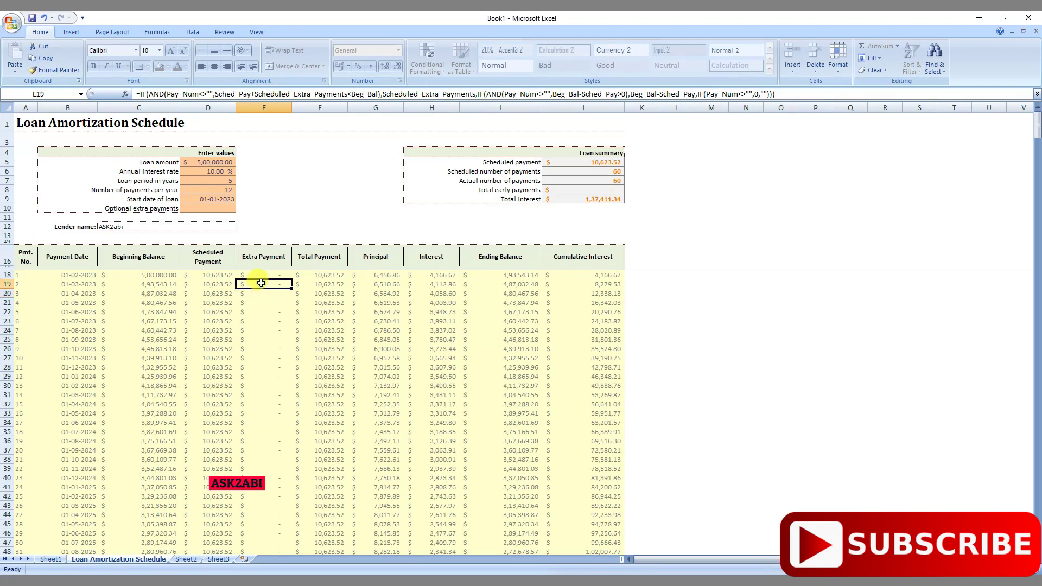
{"action": "type", "text": "5000"}
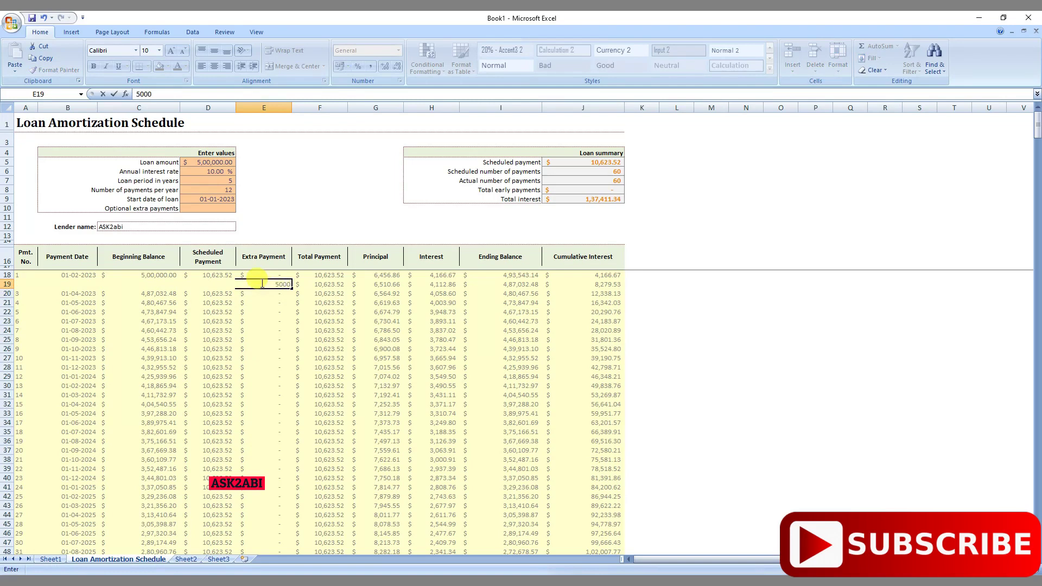
{"action": "key", "text": "Return"}
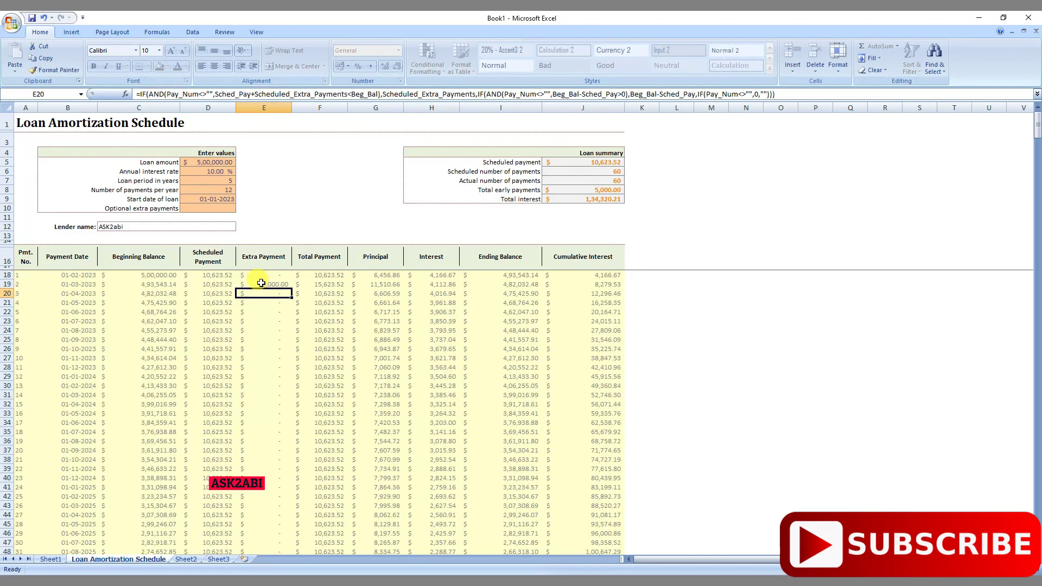
{"action": "left_click", "coordinate": [261, 282]}
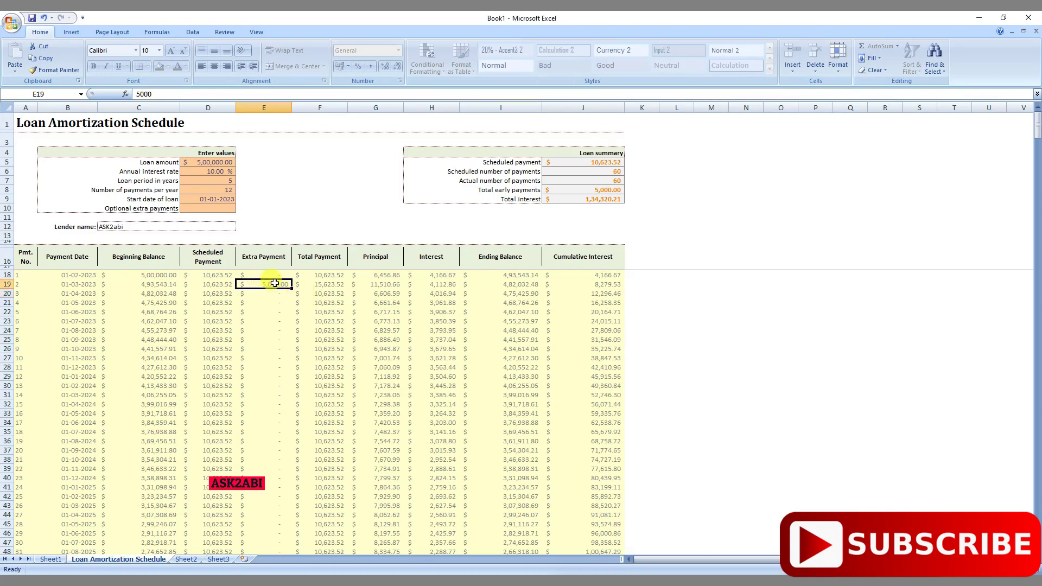
{"action": "key", "text": "Delete"}
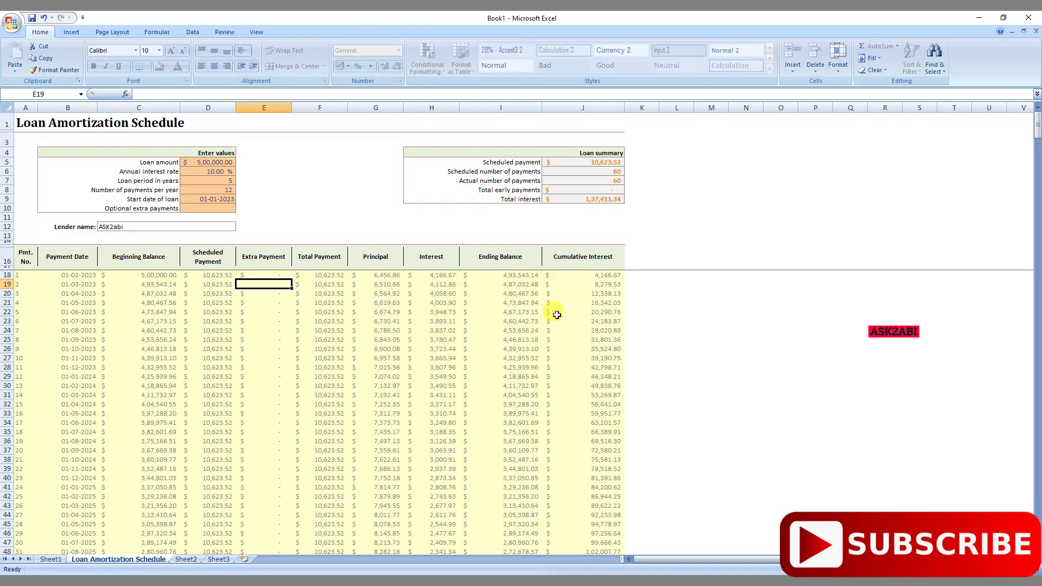
{"action": "scroll", "coordinate": [589, 336], "scroll_direction": "down", "scroll_amount": 4}
{"action": "scroll", "coordinate": [598, 387], "scroll_direction": "up", "scroll_amount": 4}
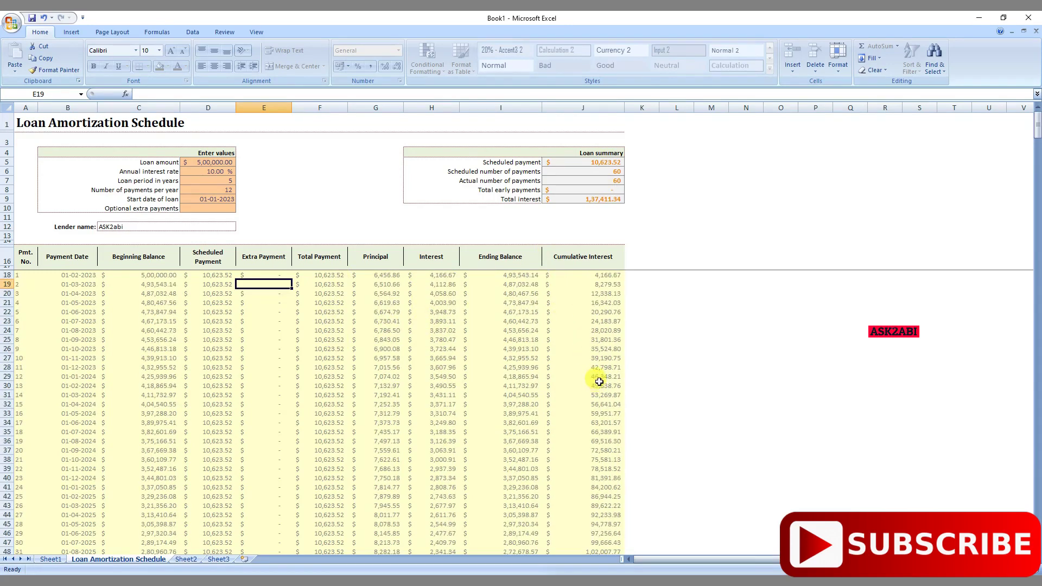